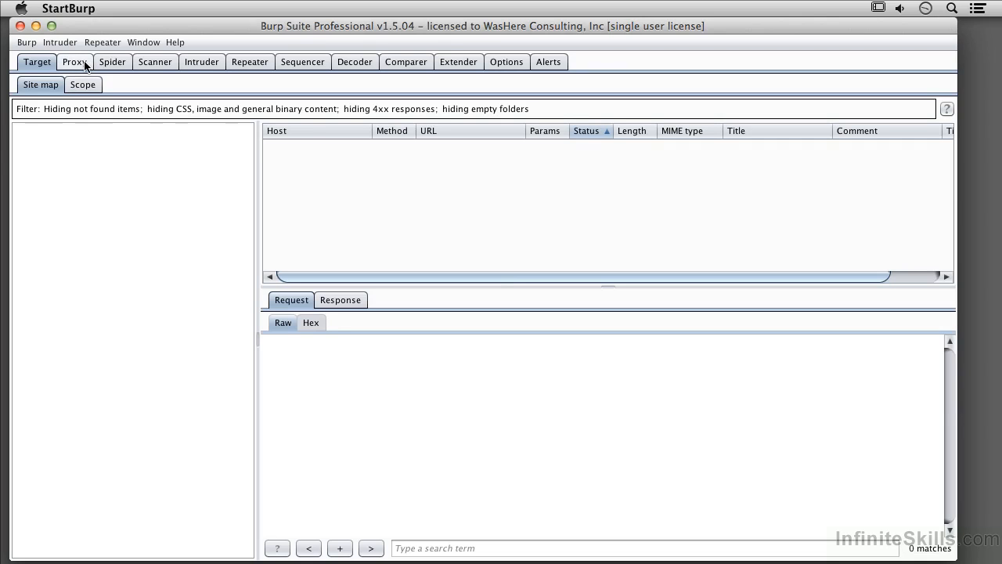
# Step: Display the proxy options with the list of proxy listeners
pyautogui.click(75, 63)
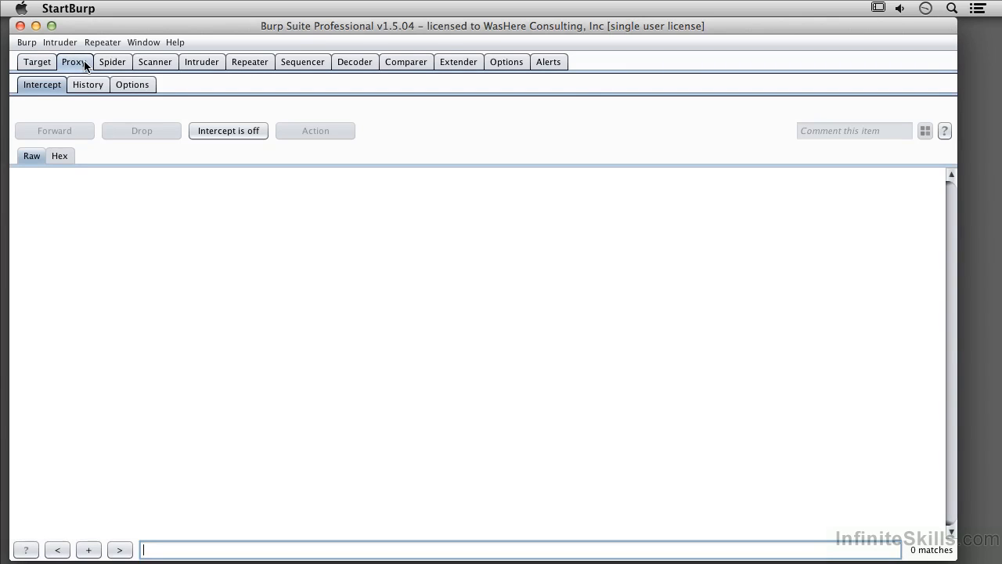
pyautogui.click(130, 84)
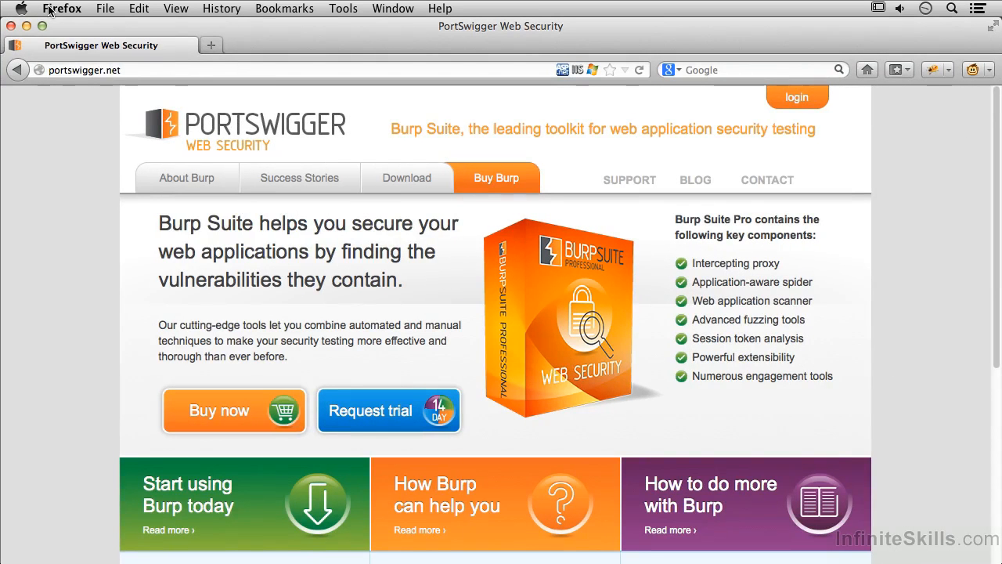
# Step: In Firefox, enable the manual proxy configuration with HTTP proxy 127.0.0.1, port 8080, for all protocols
pyautogui.click(49, 9)
pyautogui.click(69, 53)
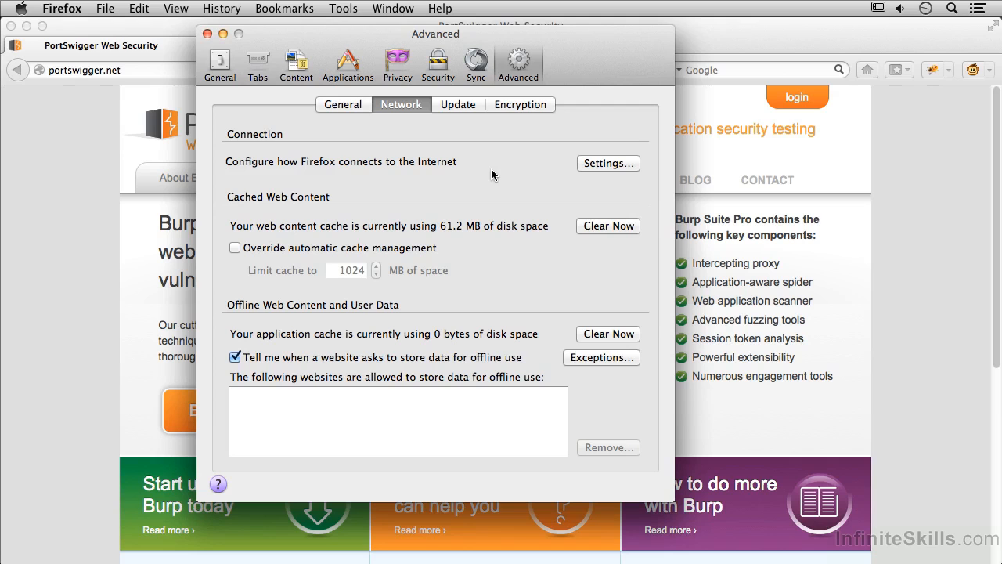
pyautogui.click(594, 163)
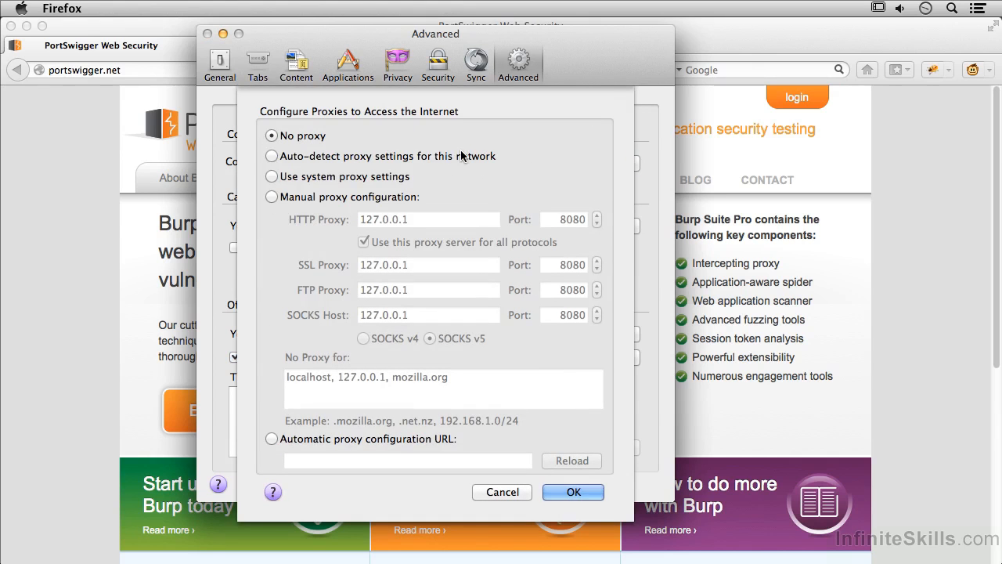
pyautogui.click(328, 200)
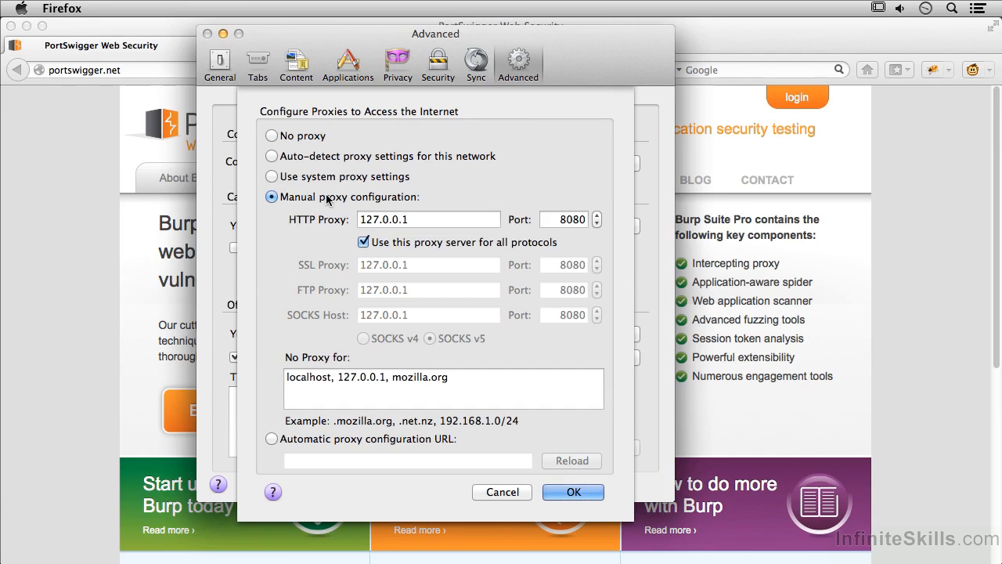
pyautogui.click(570, 492)
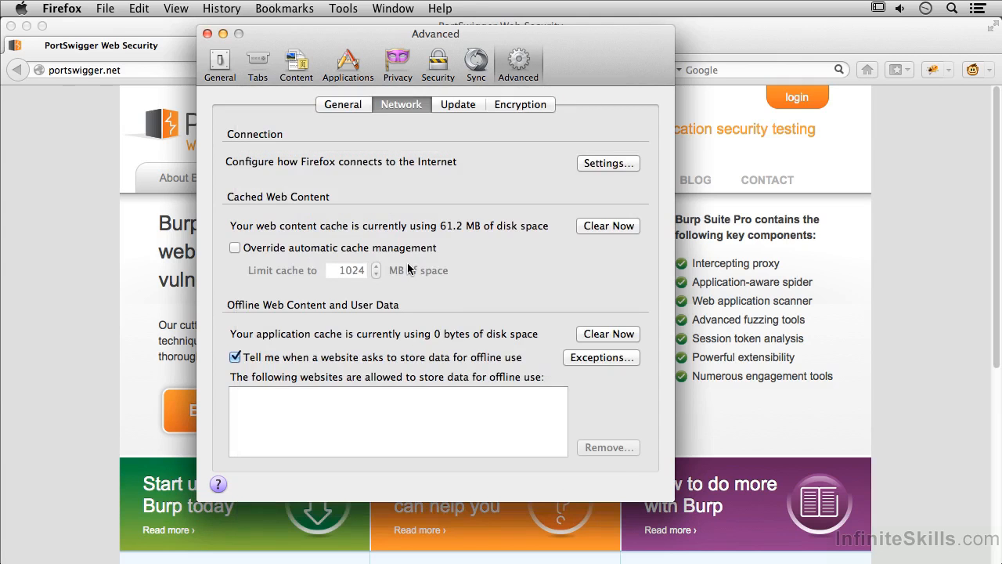
pyautogui.click(207, 34)
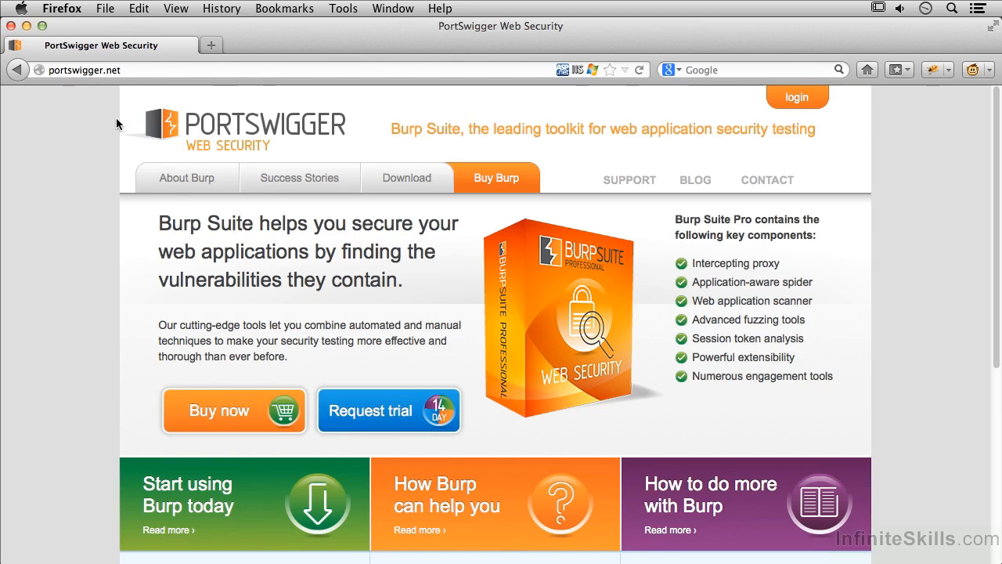
pyautogui.click(130, 72)
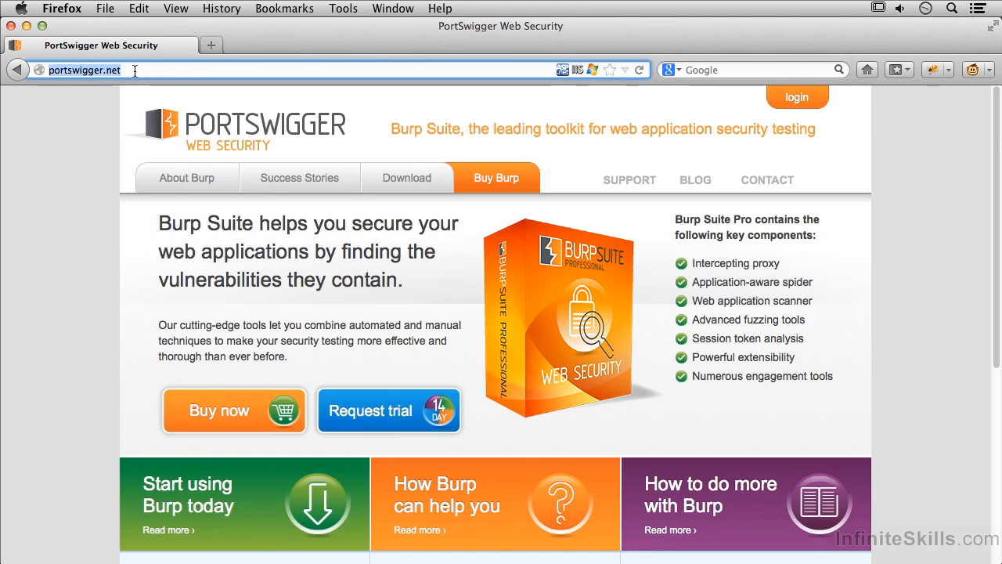
pyautogui.write('172.30.42.55/')
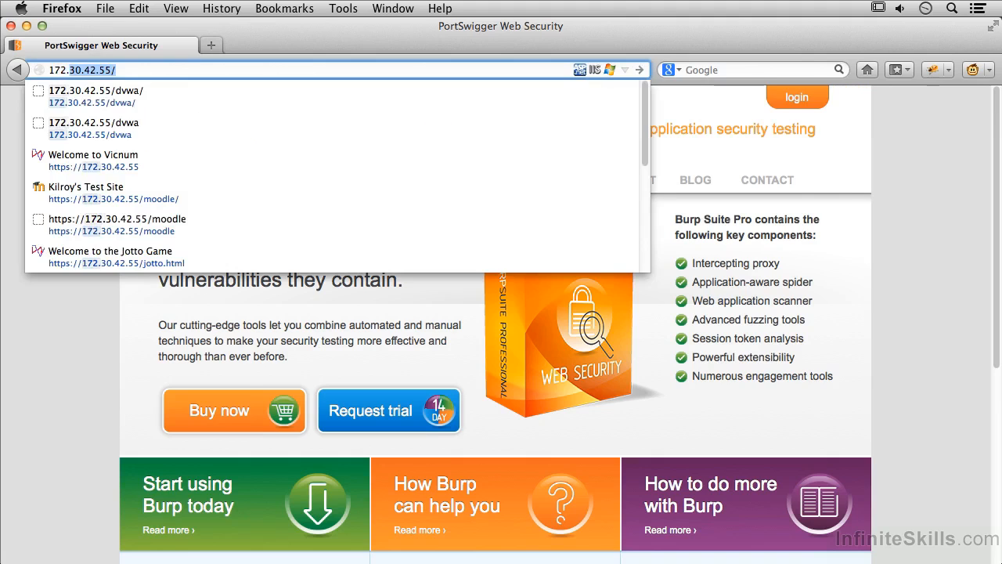
pyautogui.press('Return')
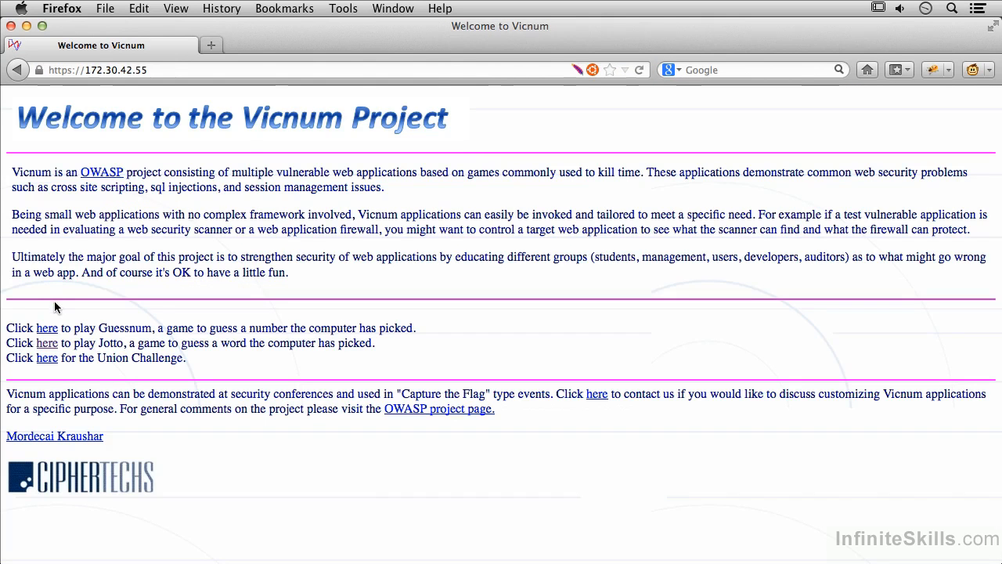
pyautogui.click(185, 69)
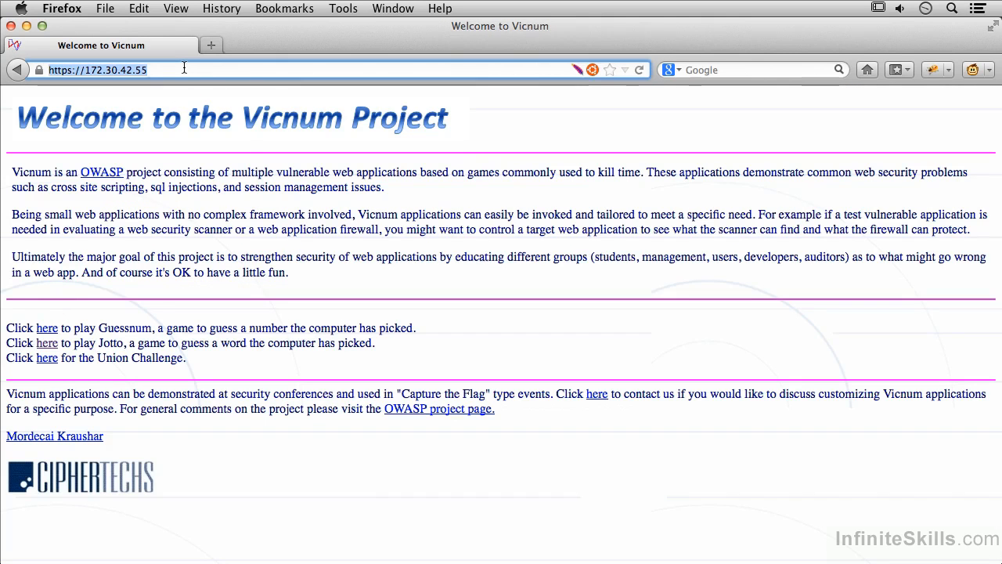
pyautogui.press('Right')
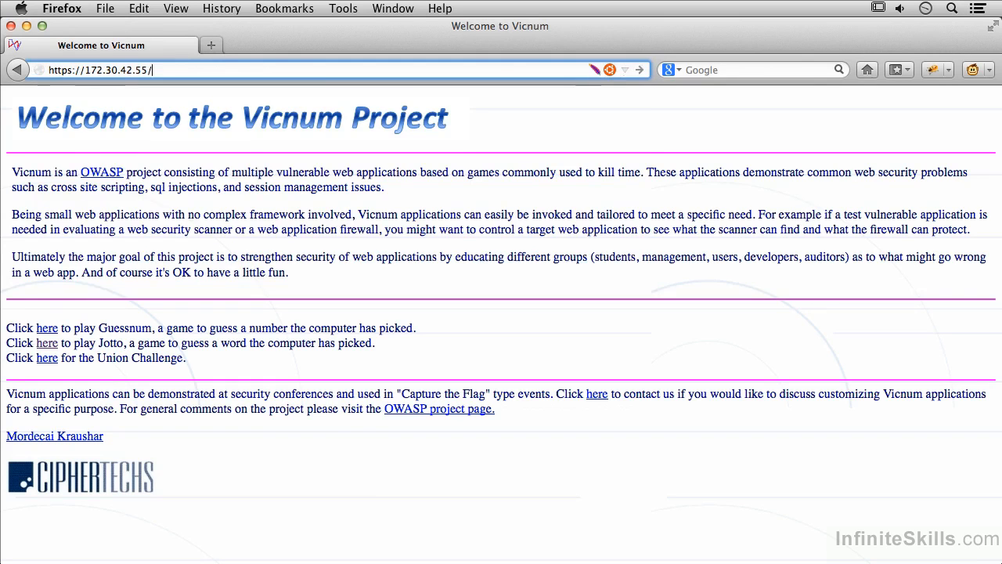
pyautogui.write('/dvwa')
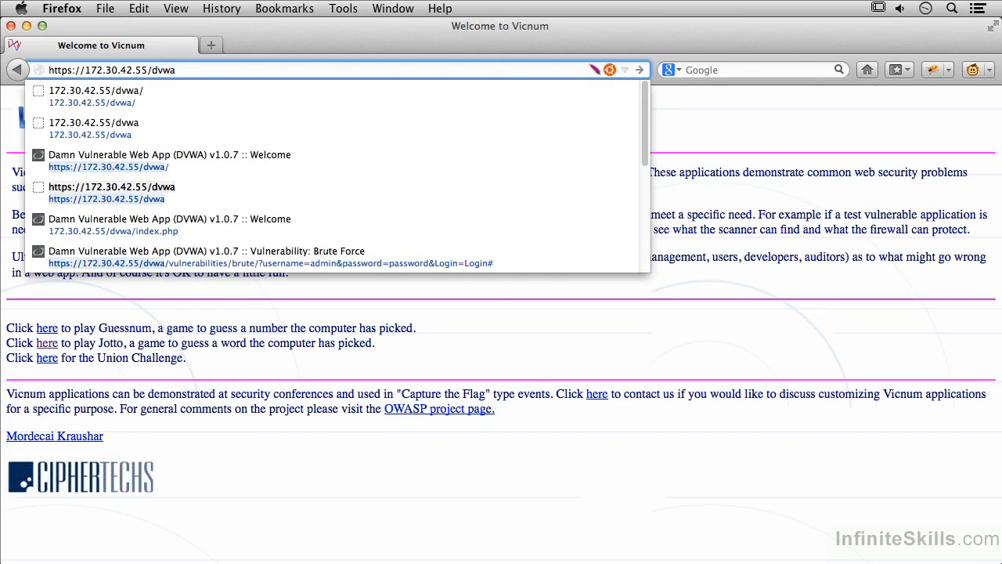
pyautogui.press('Return')
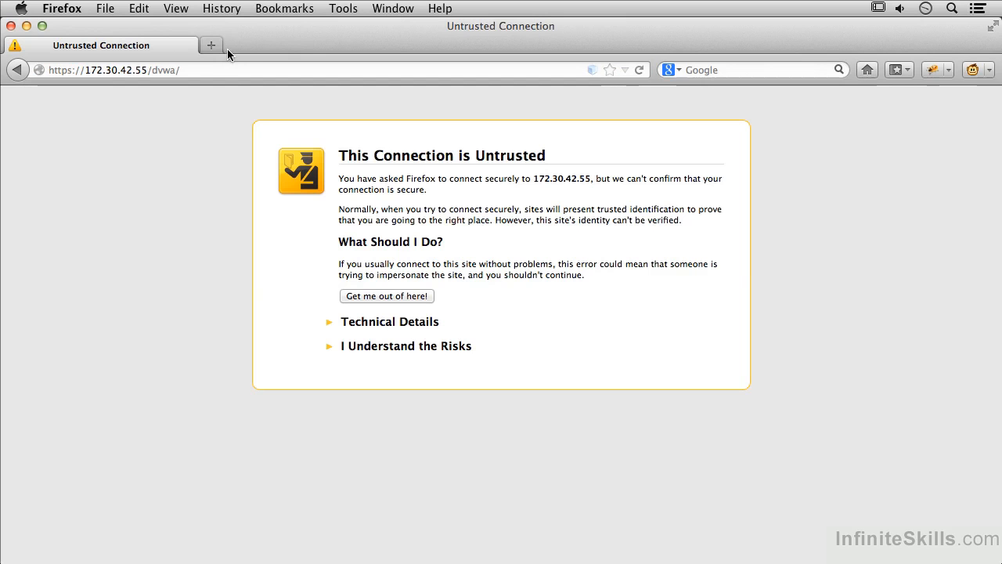
pyautogui.click(398, 345)
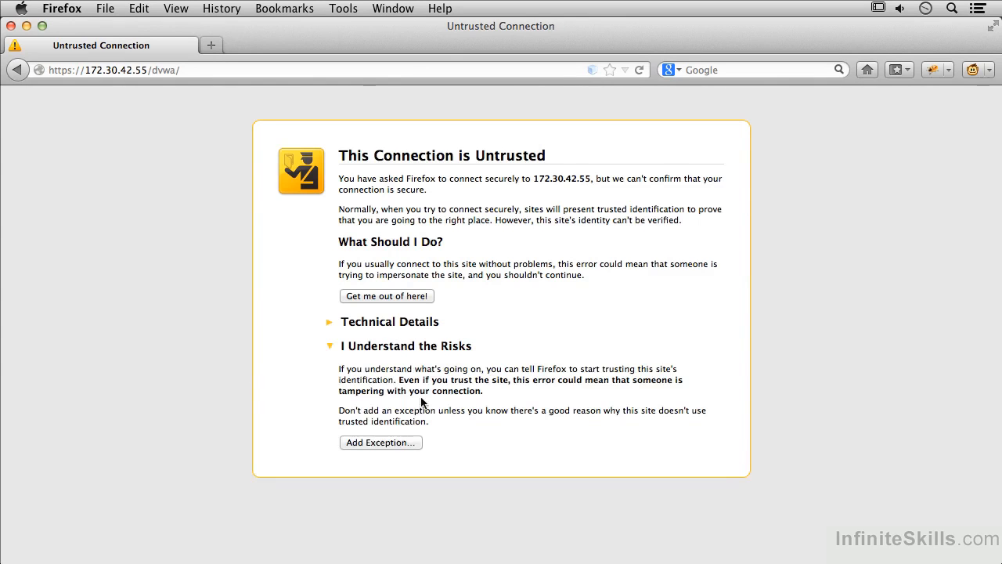
pyautogui.click(378, 442)
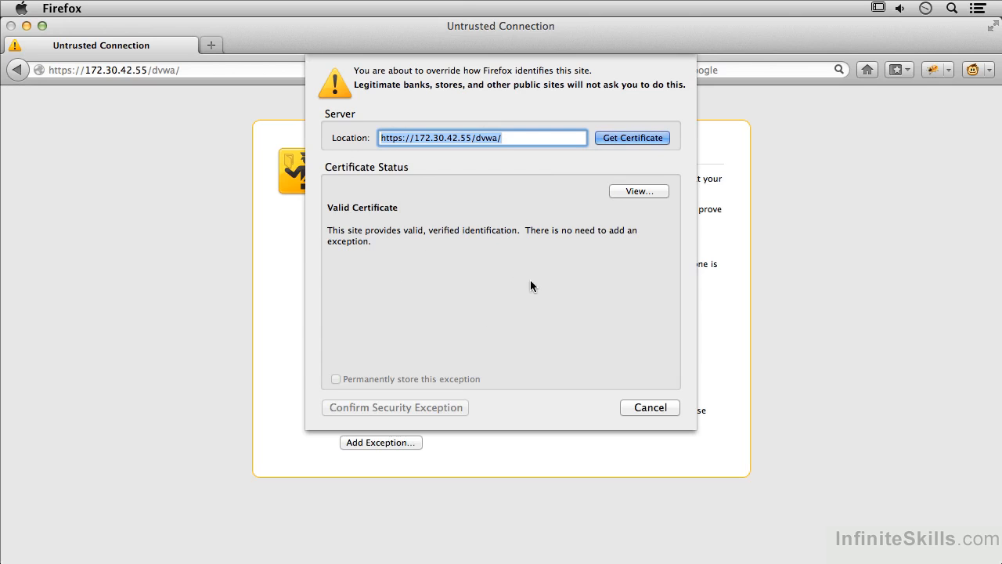
pyautogui.click(655, 409)
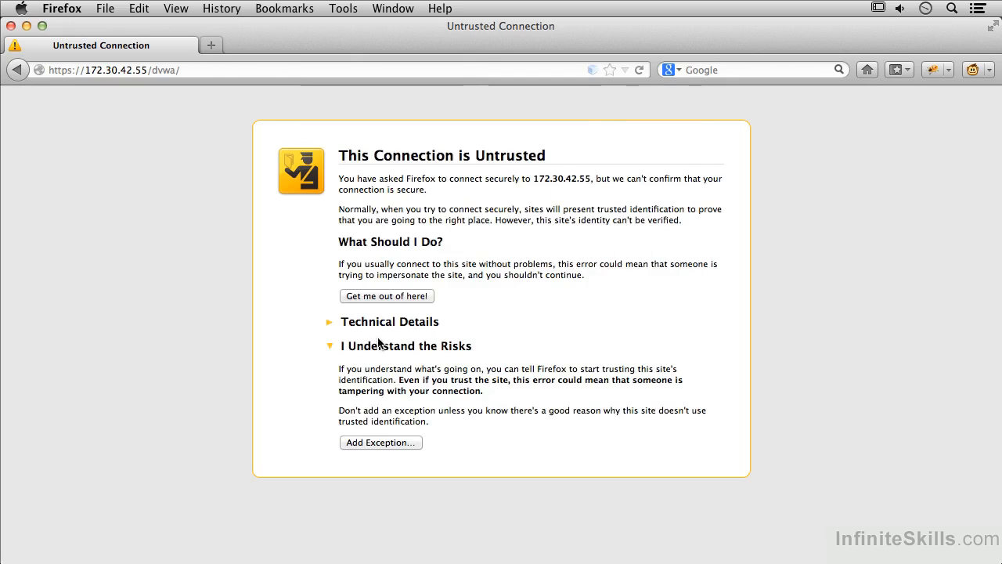
pyautogui.click(379, 347)
pyautogui.click(378, 347)
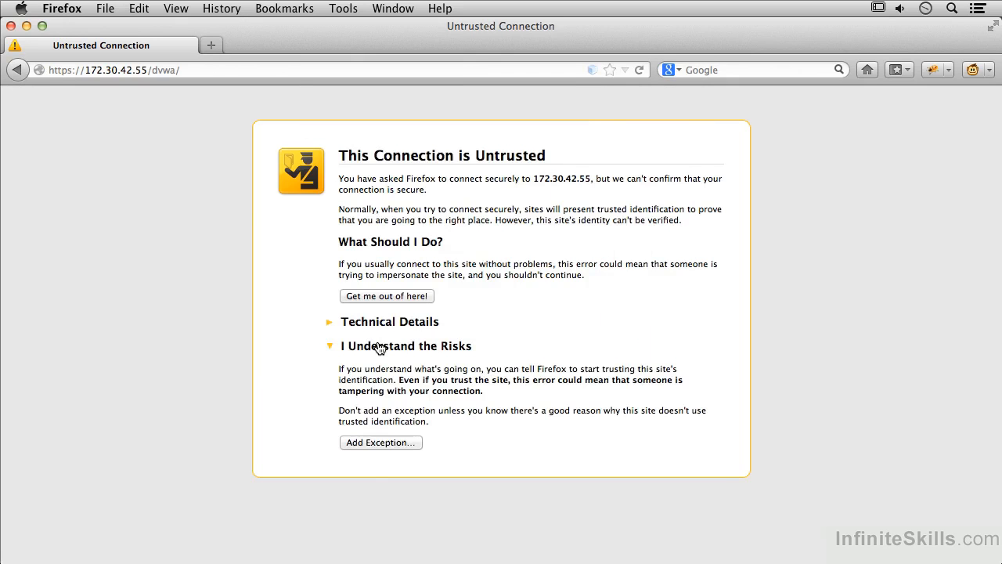
pyautogui.click(376, 443)
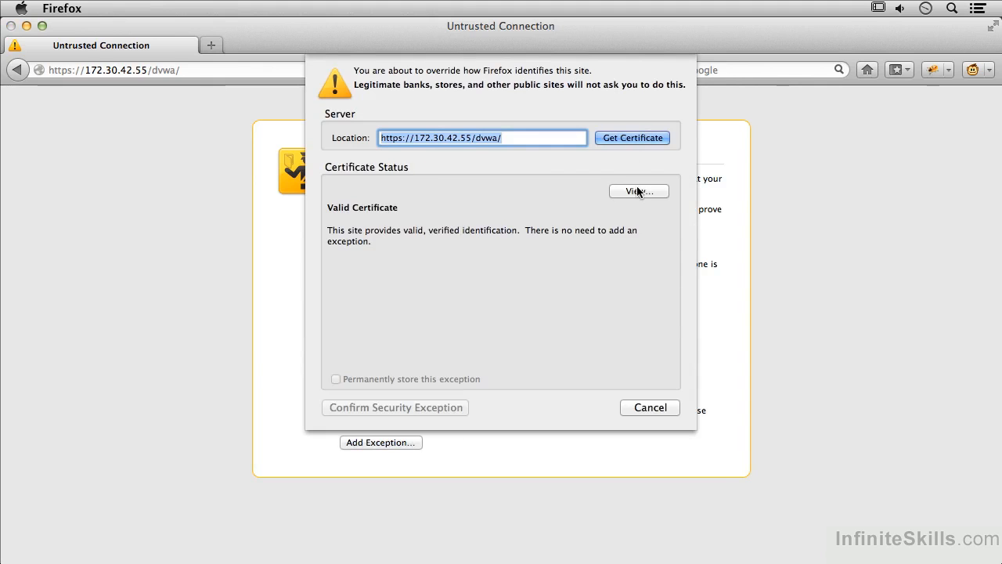
pyautogui.click(639, 191)
pyautogui.click(680, 505)
pyautogui.click(645, 408)
# Step: Change the DVWA address from HTTPS to plain HTTP and load the page
pyautogui.click(73, 70)
pyautogui.press('BackSpace')
pyautogui.press('Return')
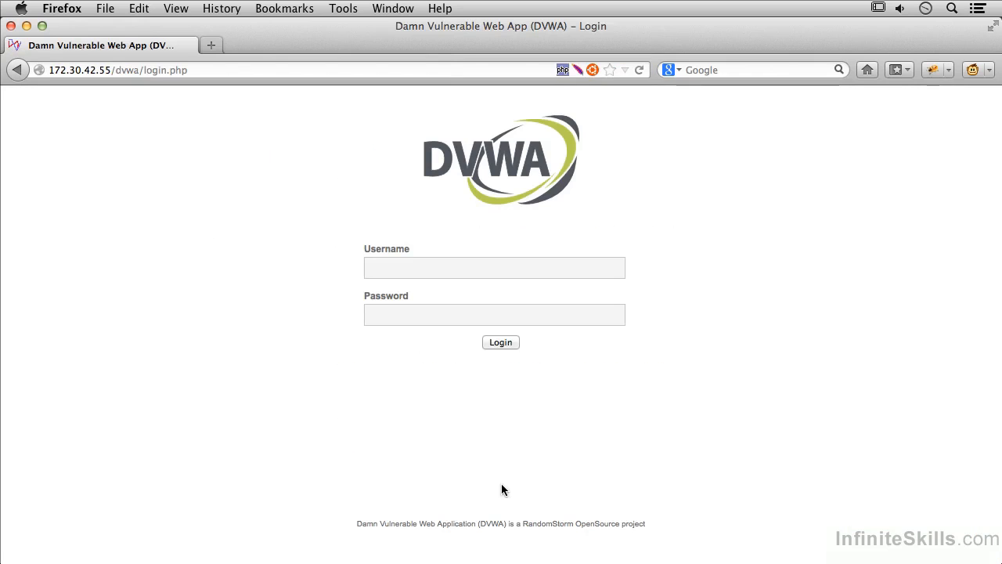
# Step: Switch to Burp Suite, look at the scanner results, and expand host 172.30.42.55 and its dvwa folder in the site map
pyautogui.press('super+Tab')
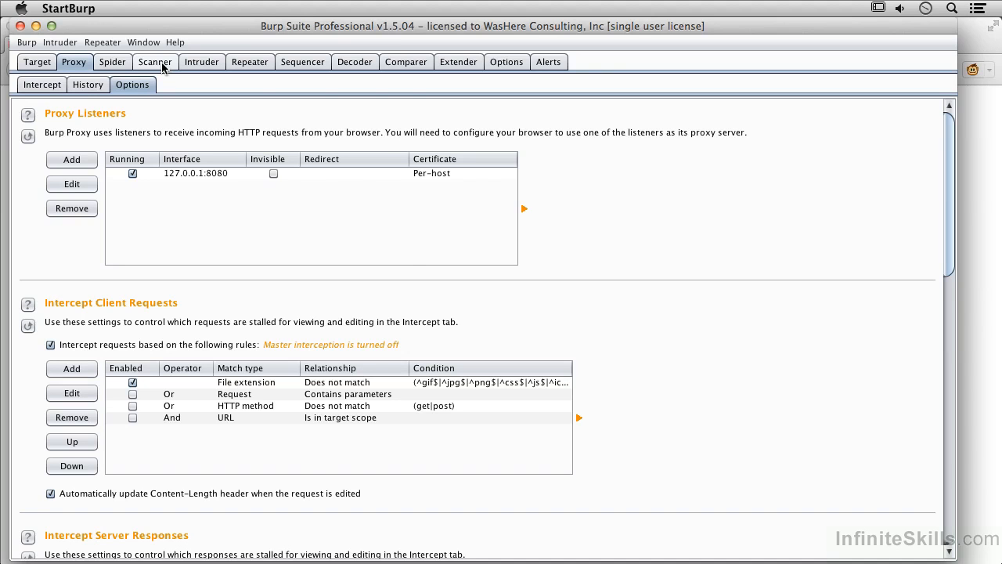
pyautogui.click(157, 63)
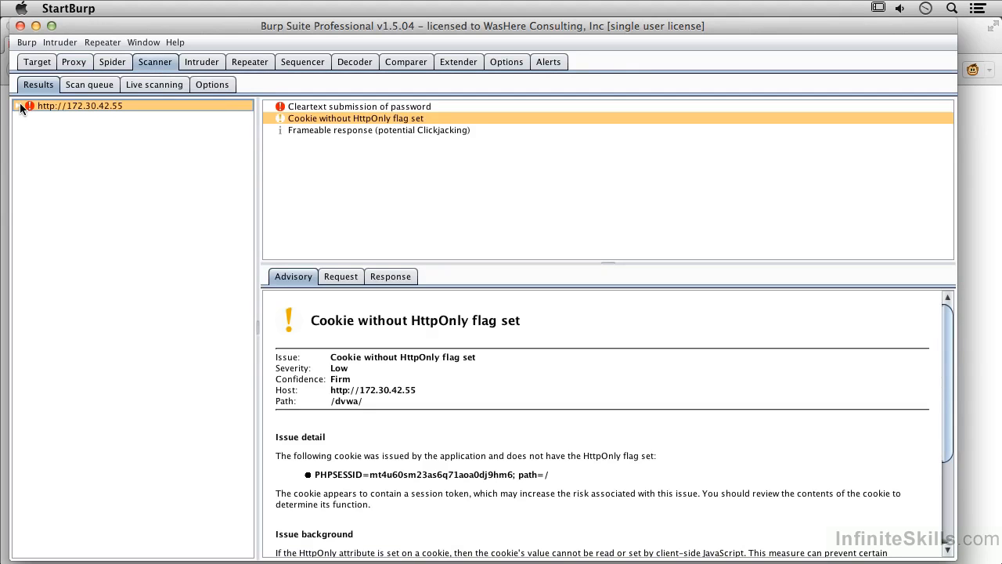
pyautogui.click(40, 68)
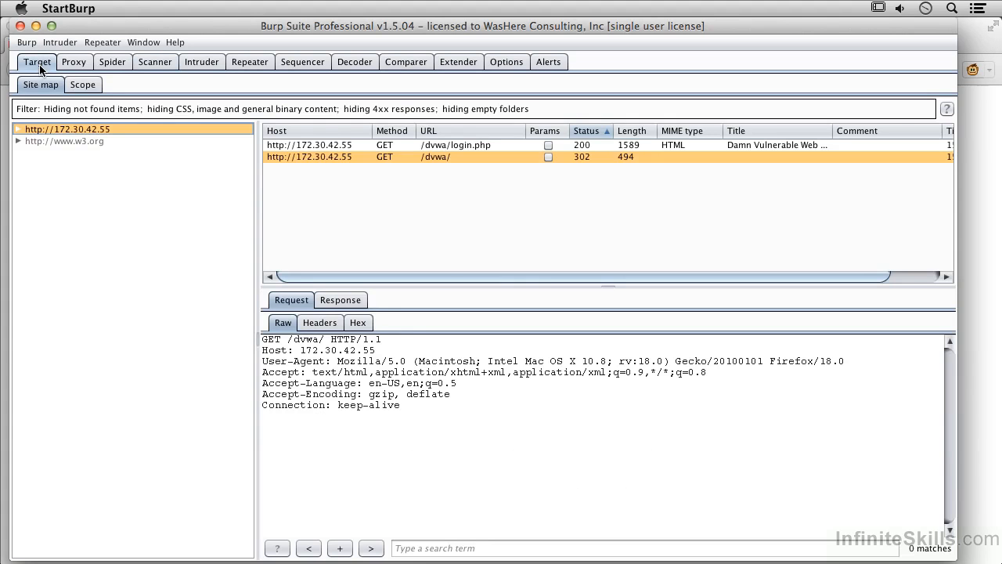
pyautogui.click(18, 130)
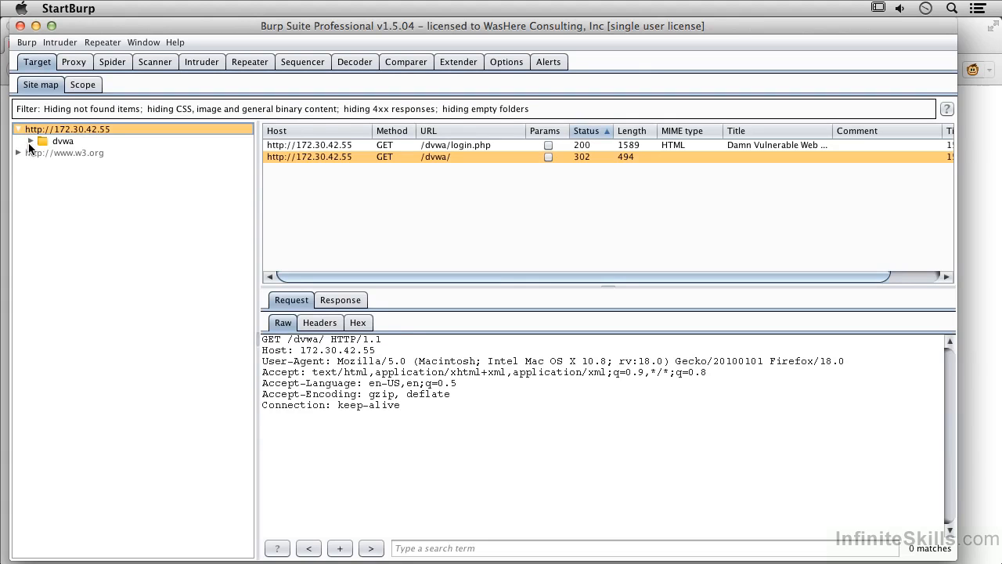
pyautogui.click(31, 141)
# Step: Expand the scanner results for 172.30.42.55 down to the dvwa folder and show the issues for login.php
pyautogui.click(162, 65)
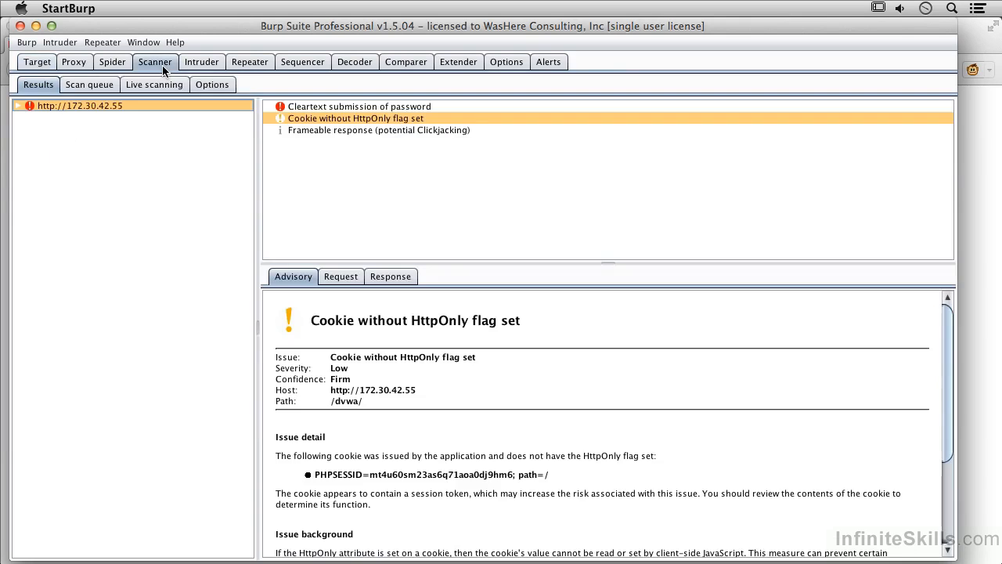
pyautogui.click(19, 105)
pyautogui.click(31, 117)
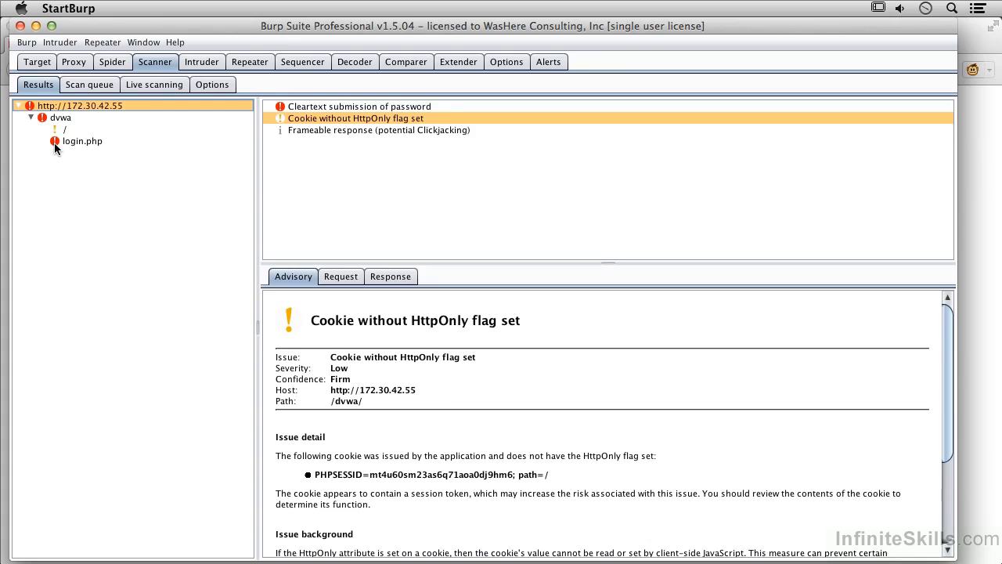
pyautogui.click(68, 144)
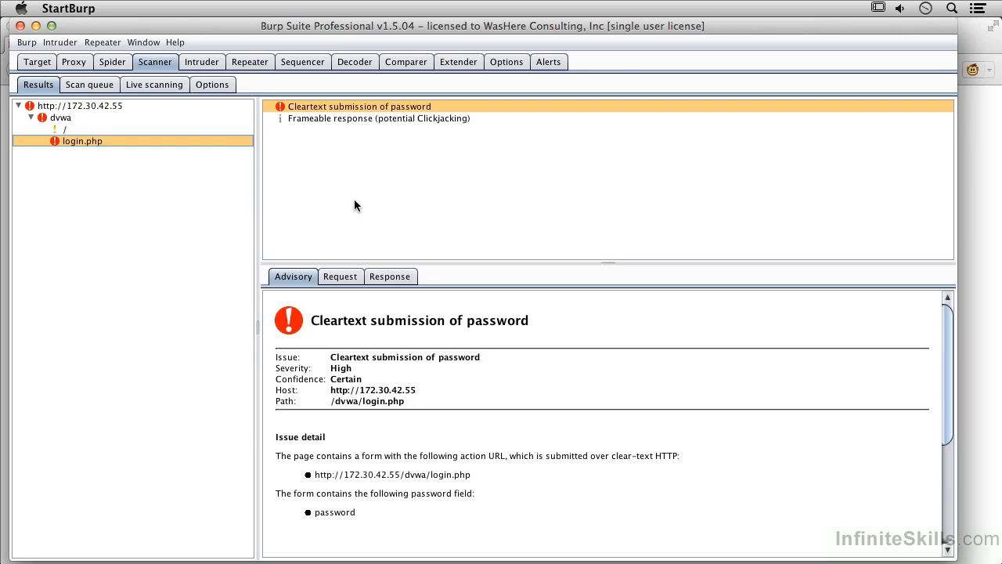
# Step: In the site map, examine the raw responses of /dvwa/ and /dvwa/login.php, including the login form's HTML
pyautogui.click(37, 67)
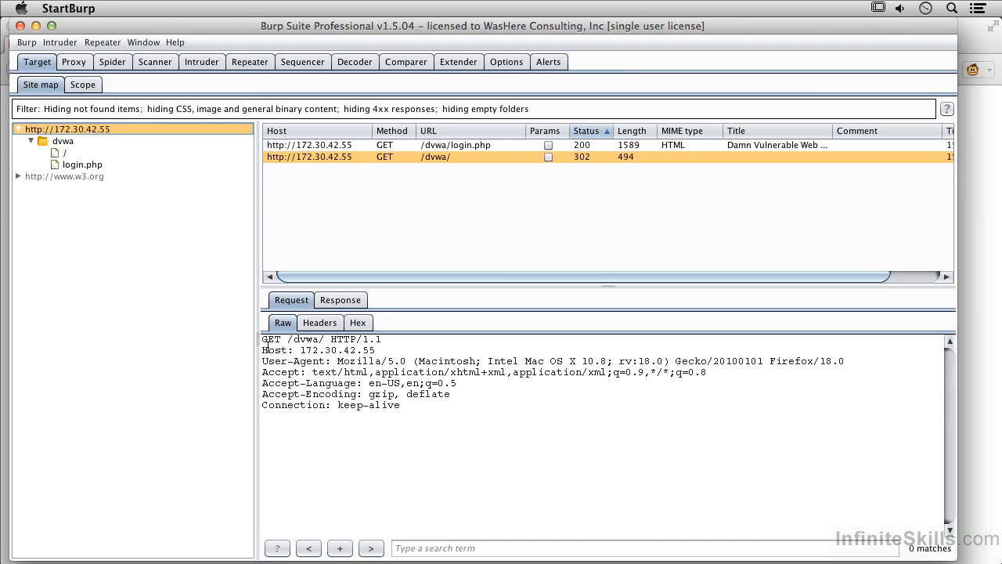
pyautogui.click(340, 300)
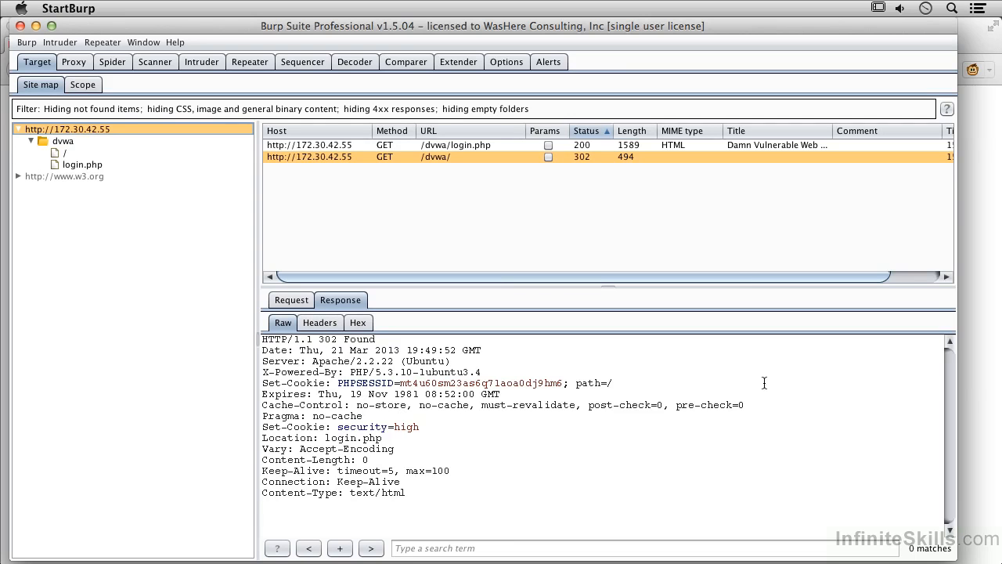
pyautogui.click(430, 146)
pyautogui.scroll(-3, 510, 432)
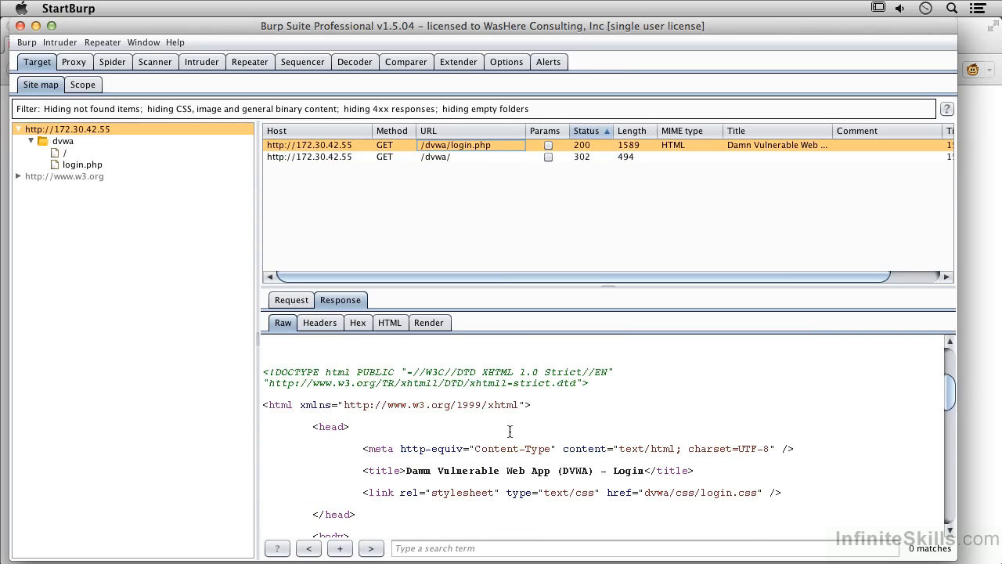
pyautogui.scroll(-5, 375, 407)
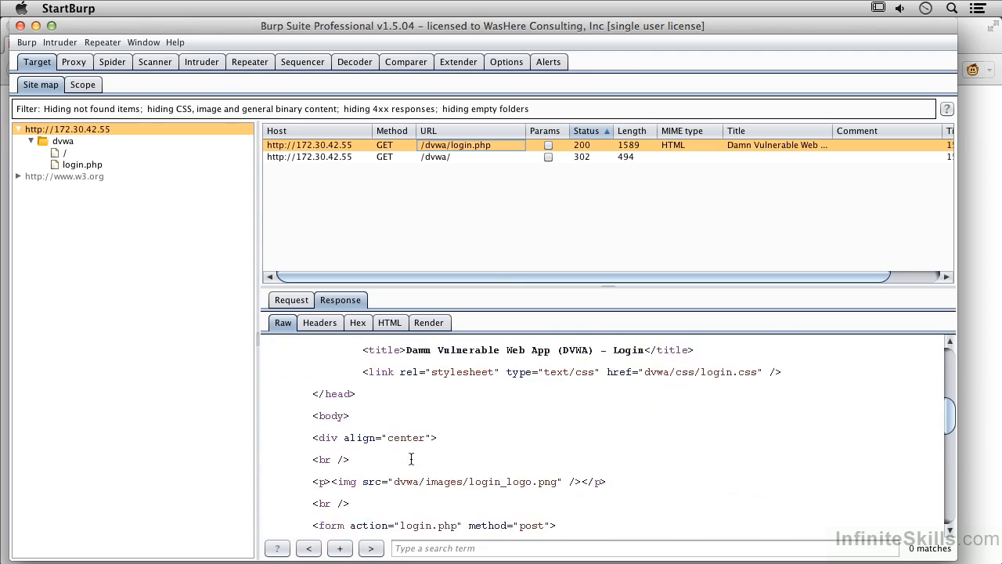
pyautogui.scroll(-4, 411, 460)
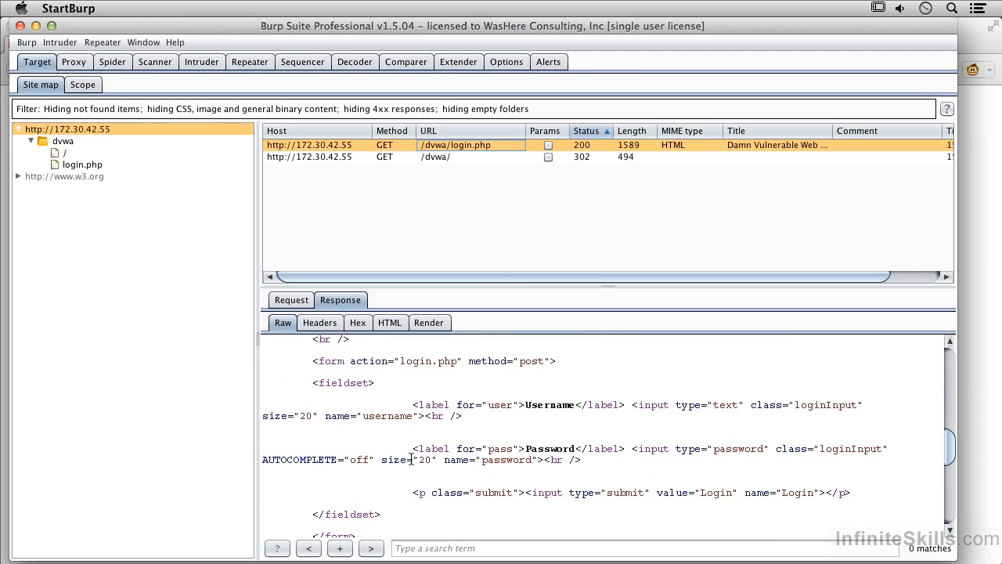
pyautogui.scroll(-3, 411, 460)
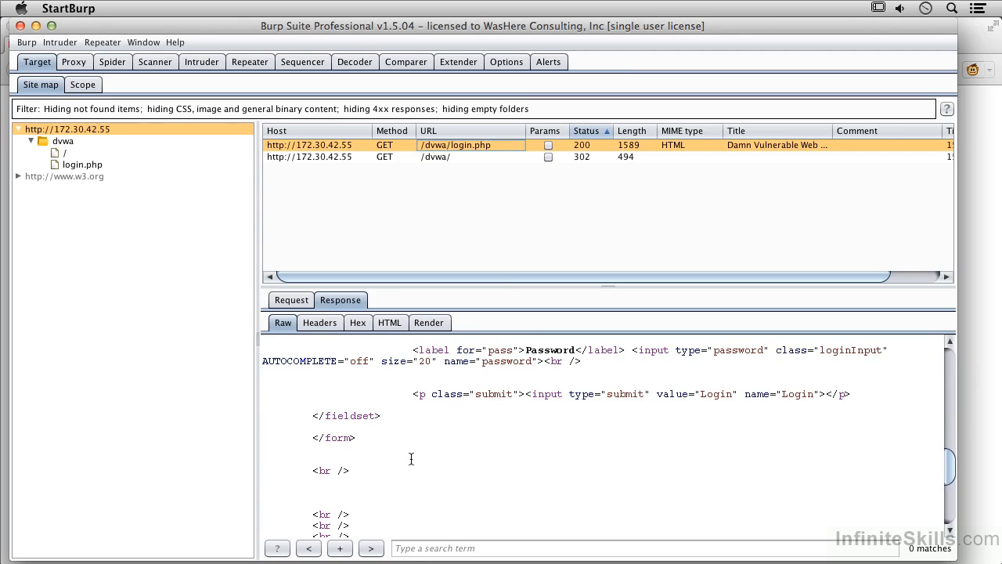
# Step: Return to the scanner results for login.php
pyautogui.click(155, 62)
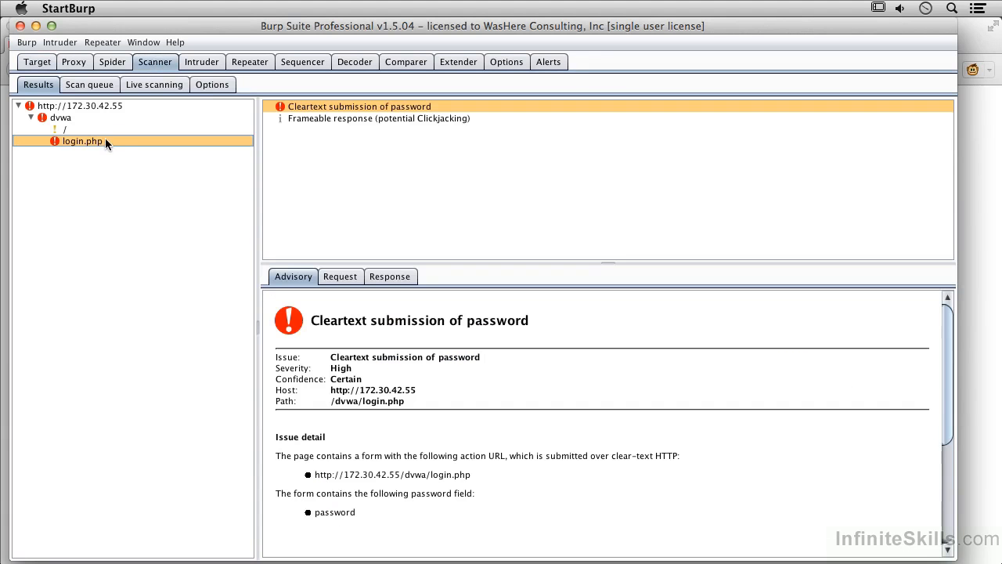